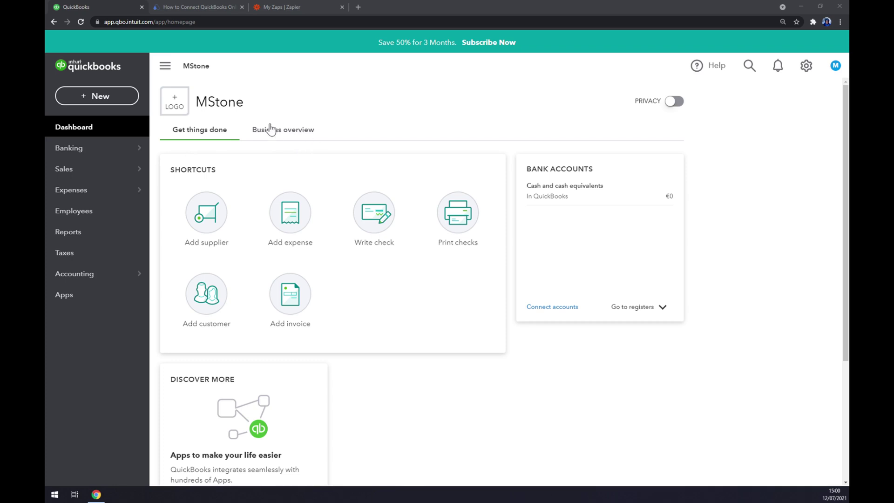
left_click(90, 304)
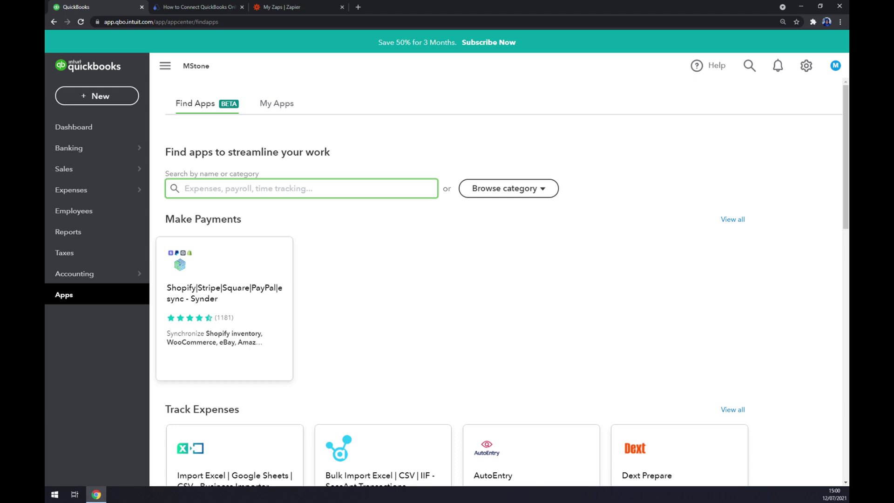
type("woo")
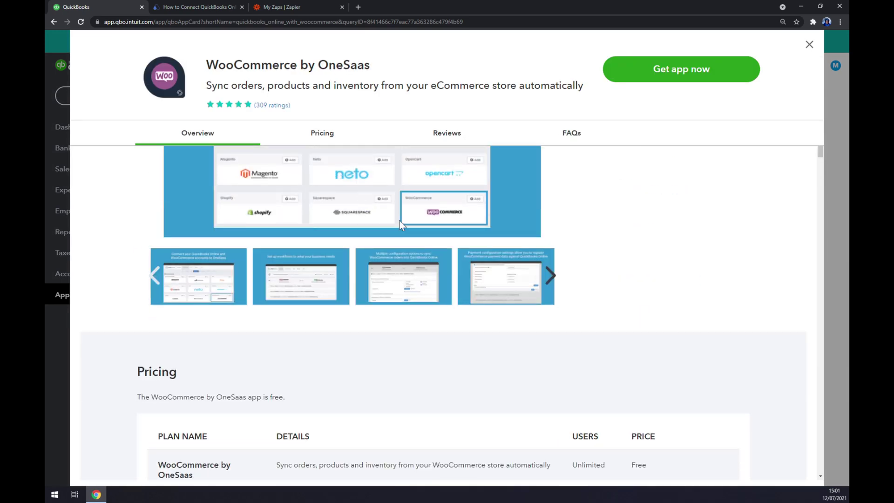
scroll(399, 219, "up", 5)
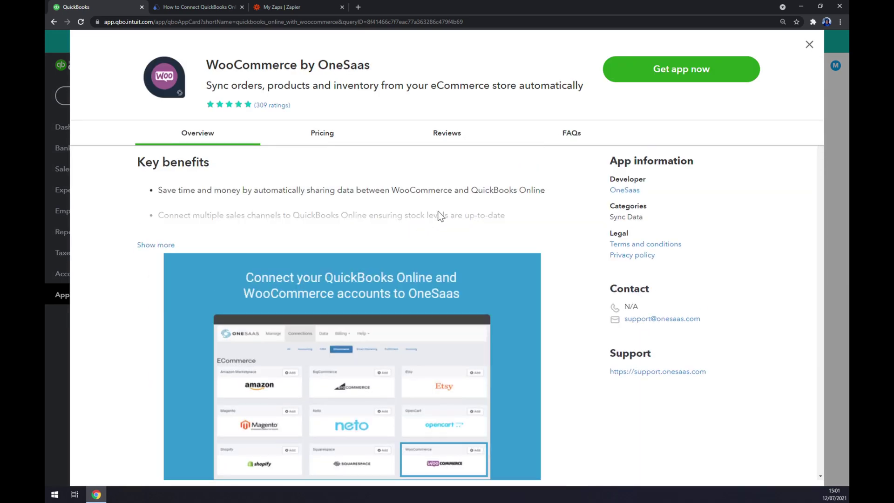
scroll(439, 209, "down", 3)
scroll(454, 211, "down", 6)
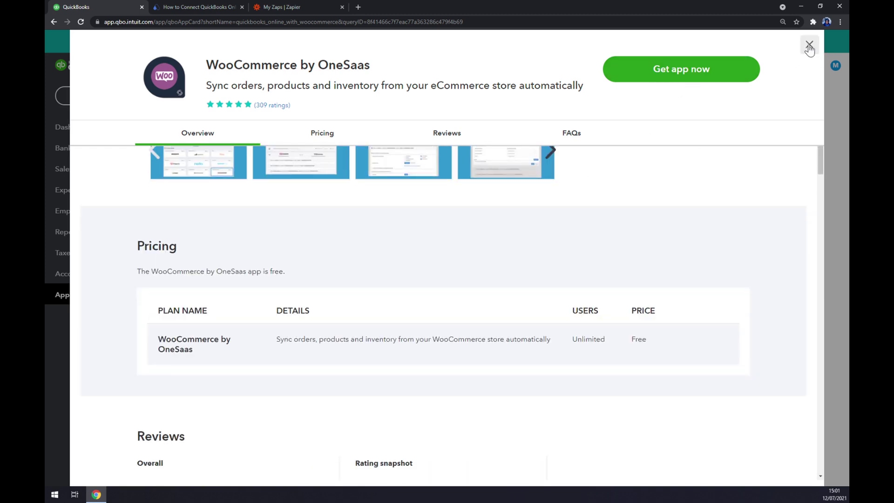
Step: Close the WooCommerce by OneSaas app details and bring up automate.io's Integrations menu
left_click(809, 45)
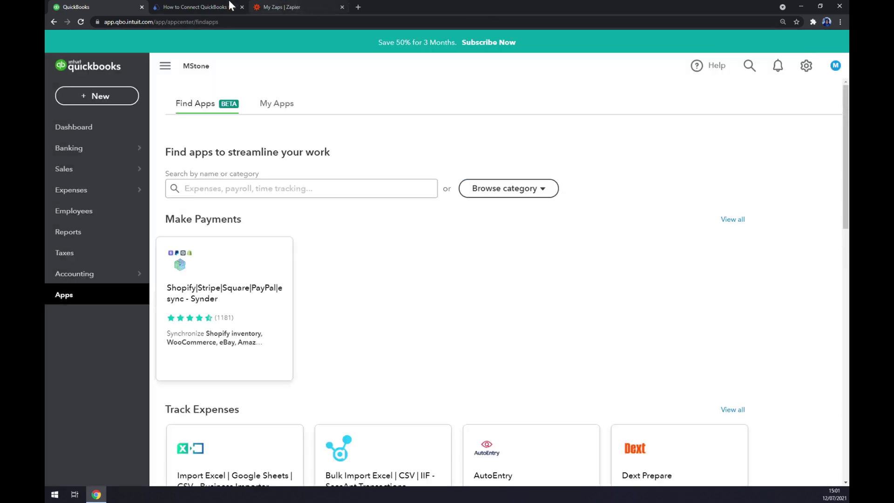
left_click(182, 5)
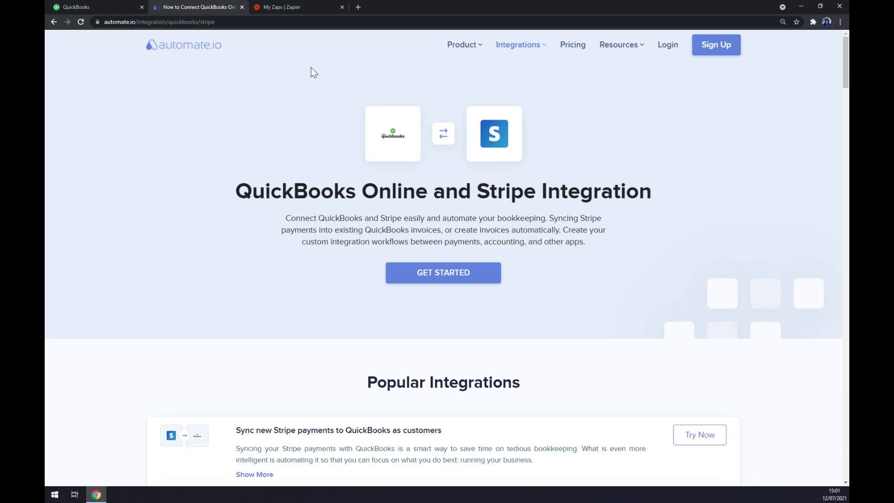
mouse_move(520, 52)
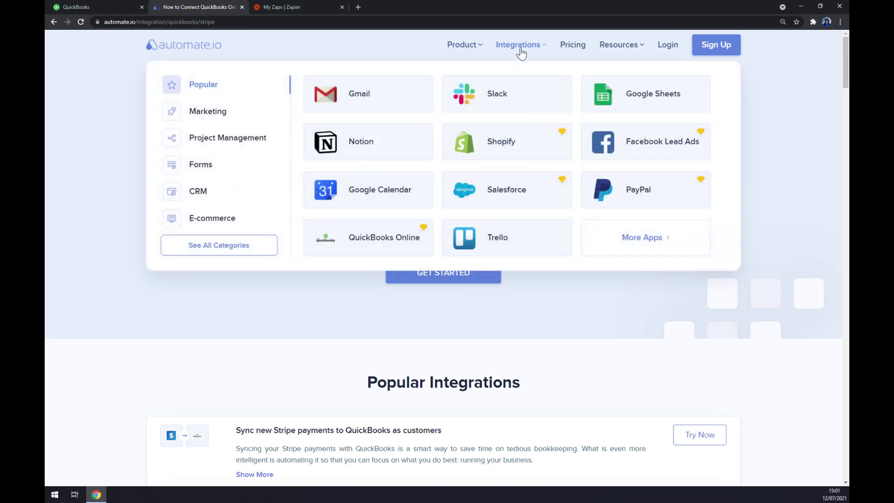
Step: Search the full integrations catalogue for 'quick' and open the QuickBooks Online page
left_click(236, 254)
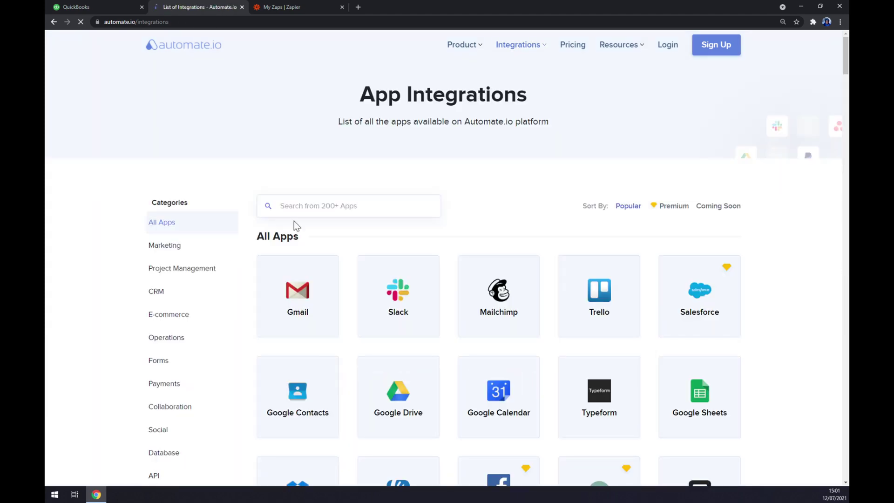
left_click(298, 207)
type("quick")
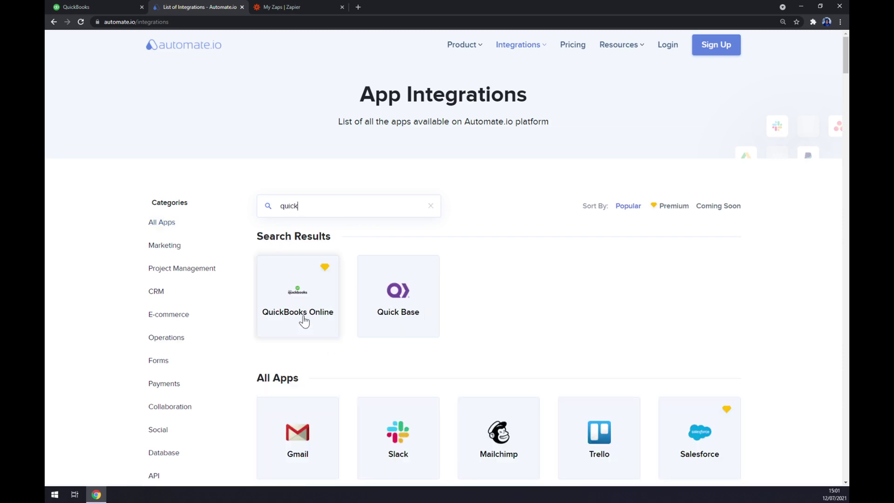
left_click(303, 321)
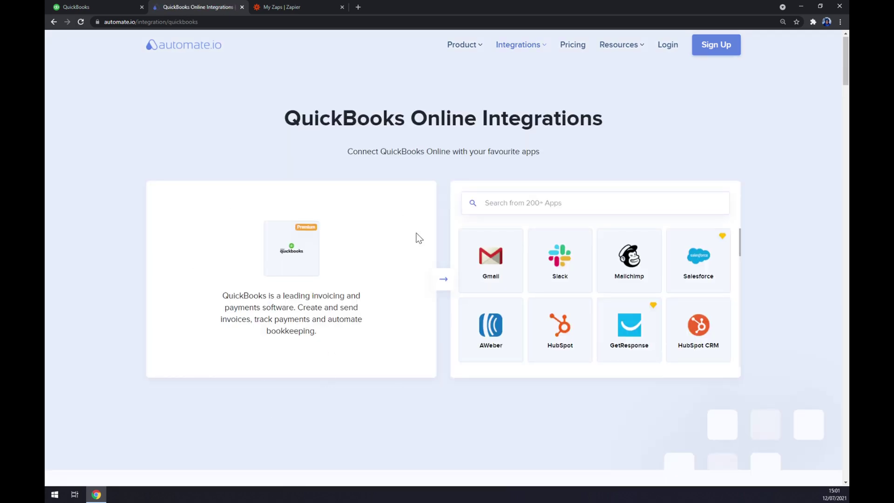
Step: Search 'woo' among paired apps and open the QuickBooks Online and WooCommerce integration
left_click(524, 205)
type("woo")
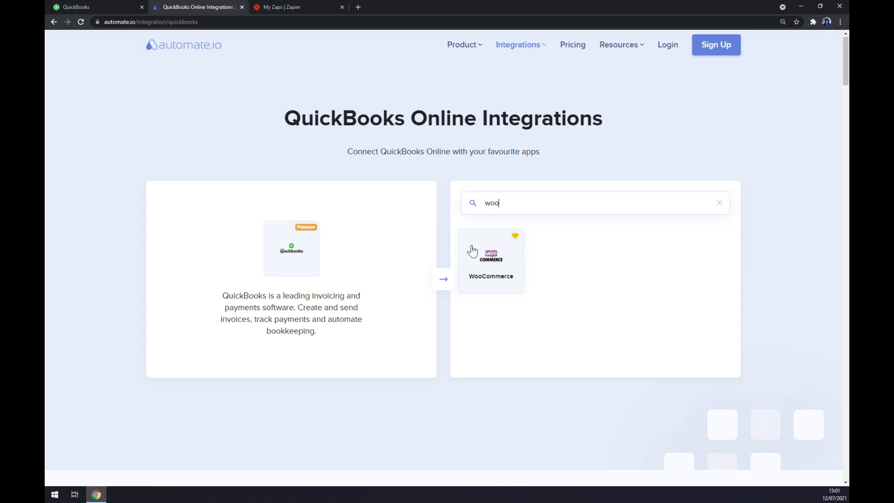
left_click(472, 252)
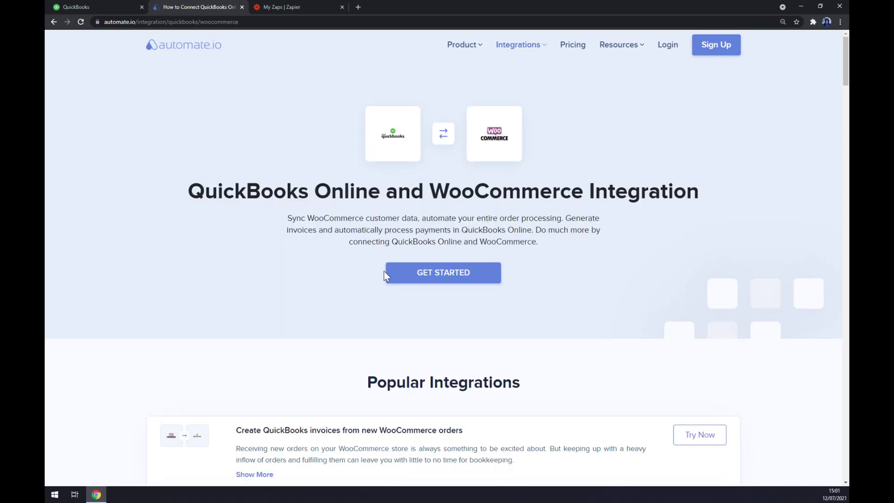
Step: Scroll past the Popular Integrations list down to the Create your own Integration builder
scroll(386, 275, "down", 3)
left_click_drag(318, 242, 530, 258)
scroll(333, 269, "down", 5)
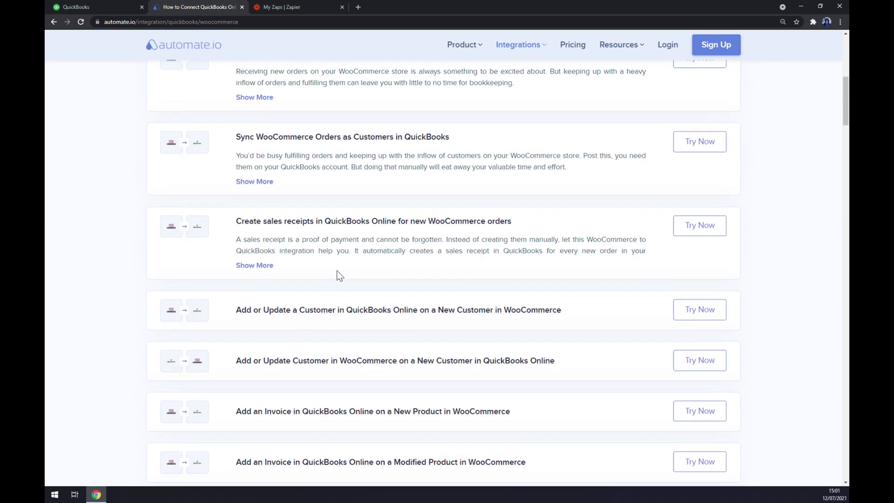
scroll(339, 274, "down", 10)
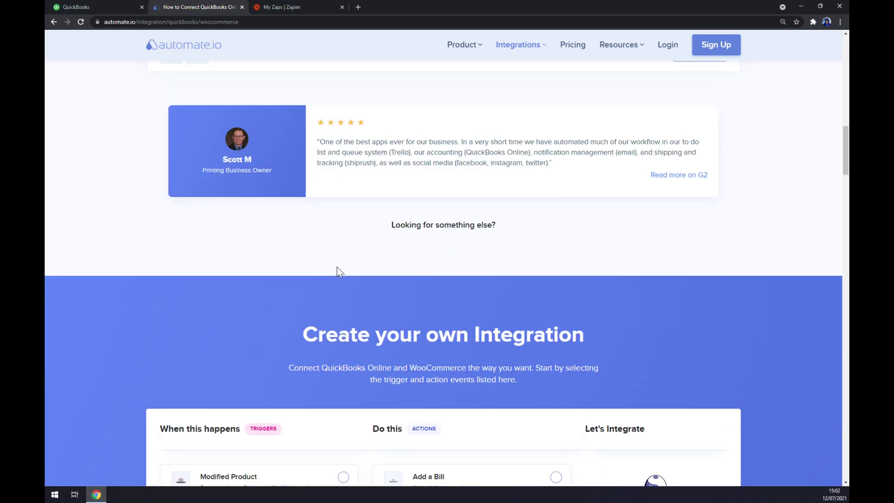
scroll(338, 273, "down", 3)
left_click_drag(303, 209, 577, 209)
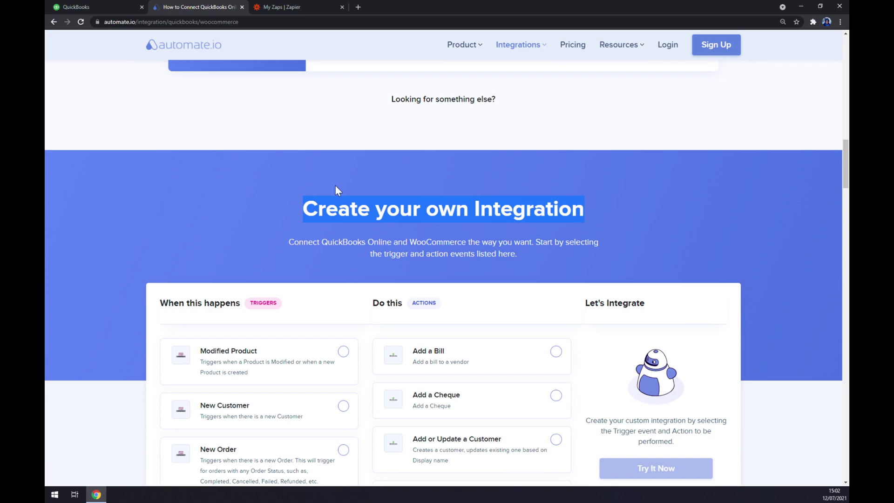
Step: Choose New Bill as the QuickBooks Online trigger in the integration builder
scroll(329, 183, "down", 2)
left_click_drag(294, 222, 254, 225)
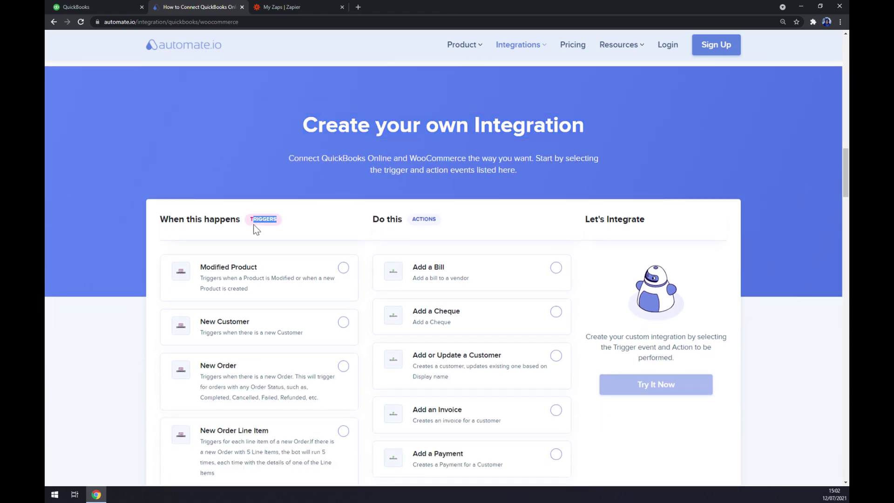
scroll(315, 229, "down", 15)
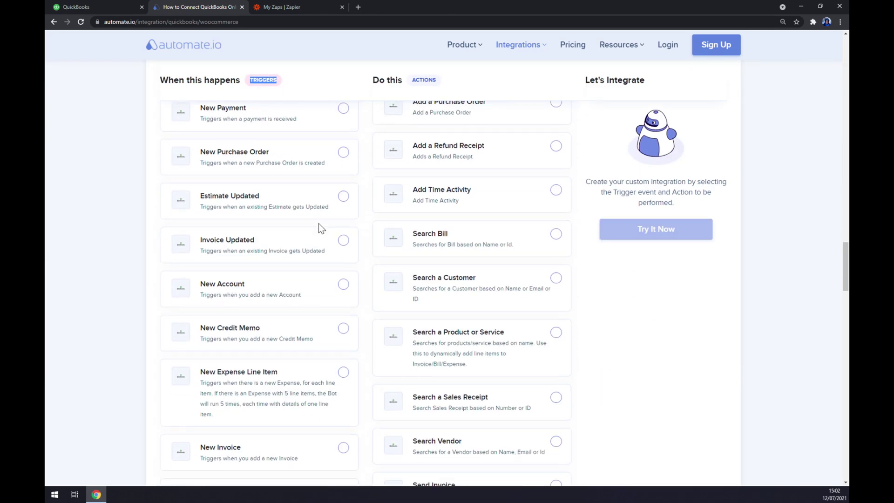
scroll(243, 262, "up", 3)
left_click(342, 266)
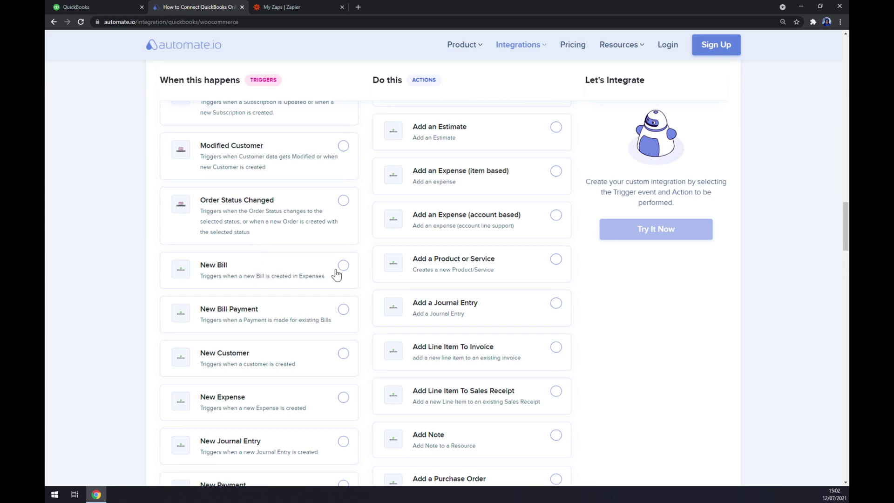
Step: Select Add or Update Customer as the action, then return to the page top
scroll(247, 260, "down", 4)
scroll(242, 279, "up", 2)
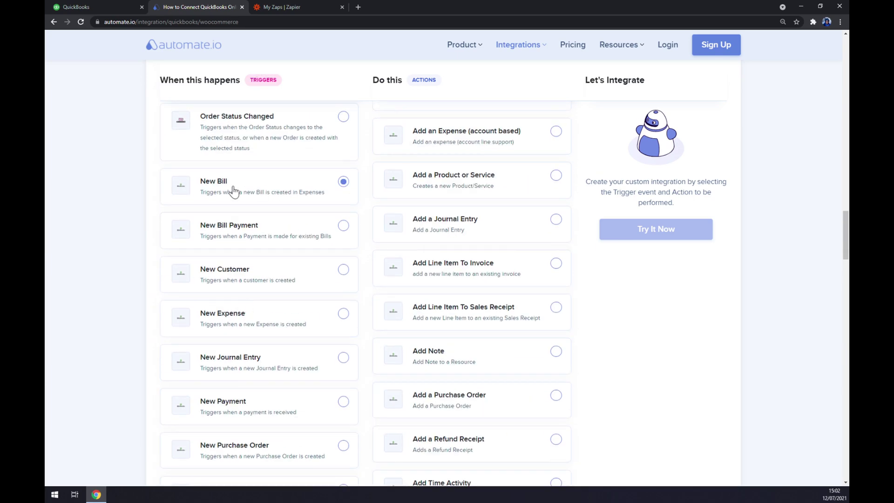
scroll(228, 205, "down", 6)
scroll(221, 216, "down", 10)
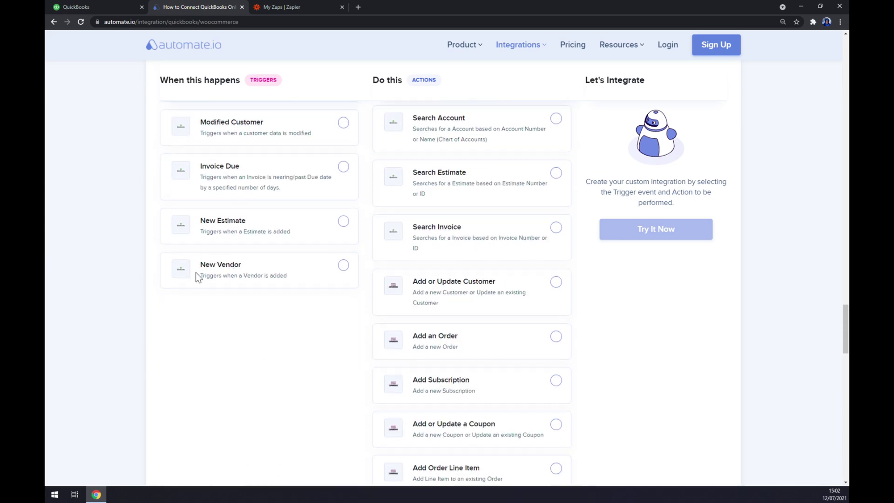
scroll(196, 275, "up", 4)
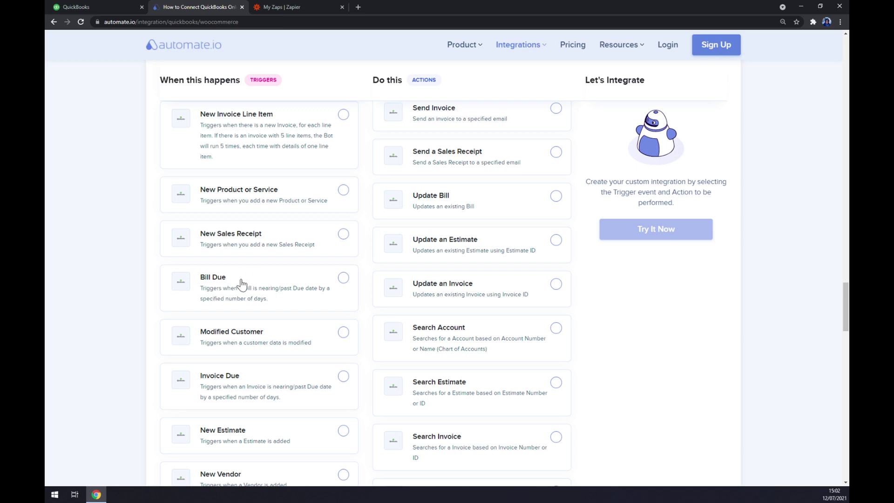
scroll(212, 302, "up", 5)
scroll(253, 321, "up", 3)
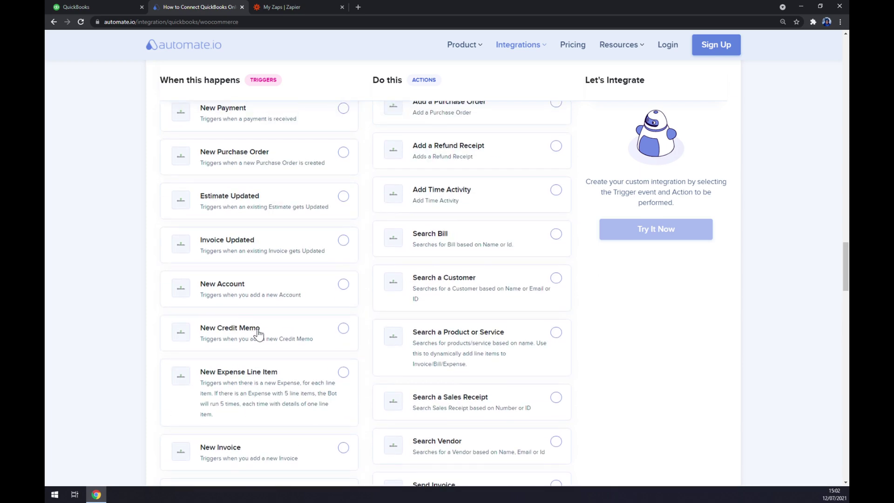
scroll(256, 319, "up", 3)
scroll(256, 233, "down", 8)
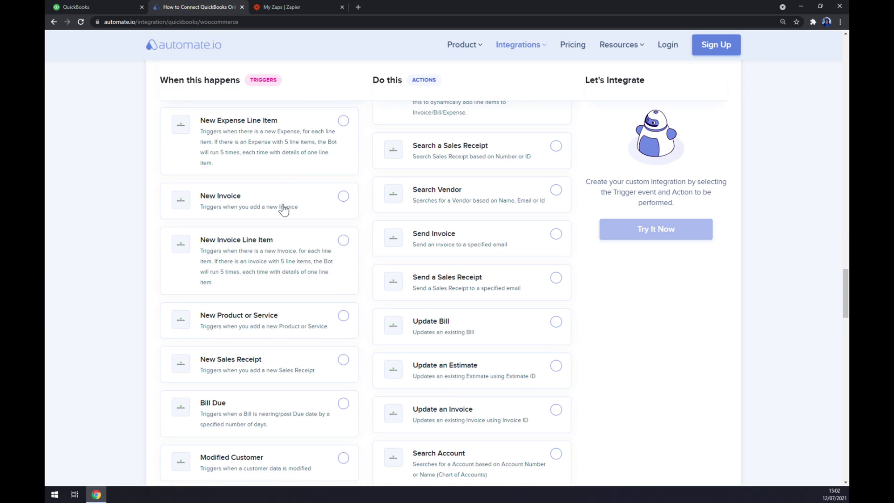
scroll(372, 199, "up", 10)
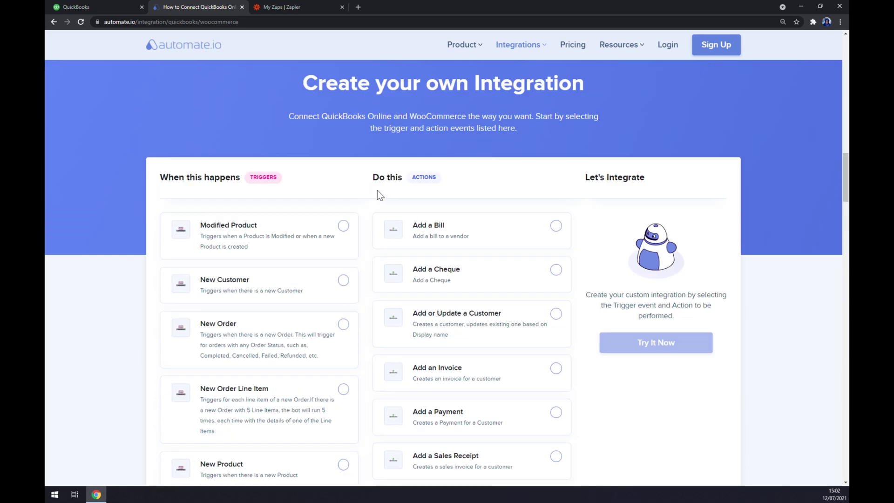
scroll(465, 204, "down", 10)
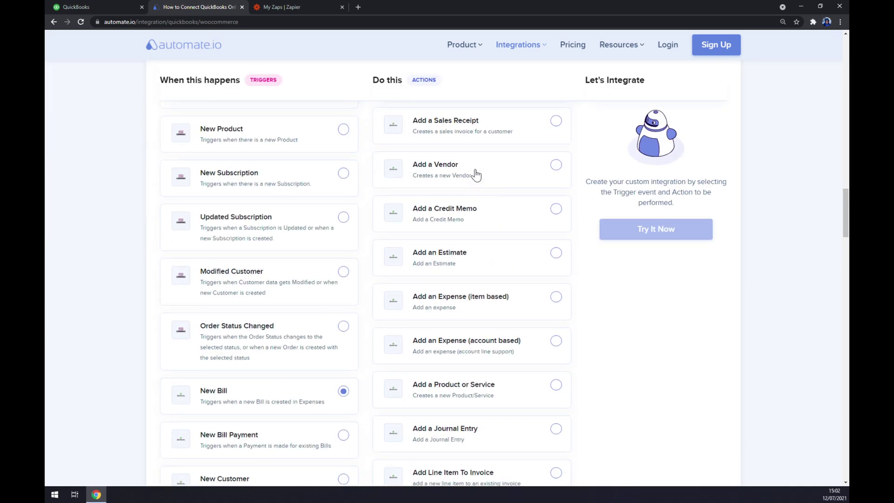
scroll(475, 166, "down", 10)
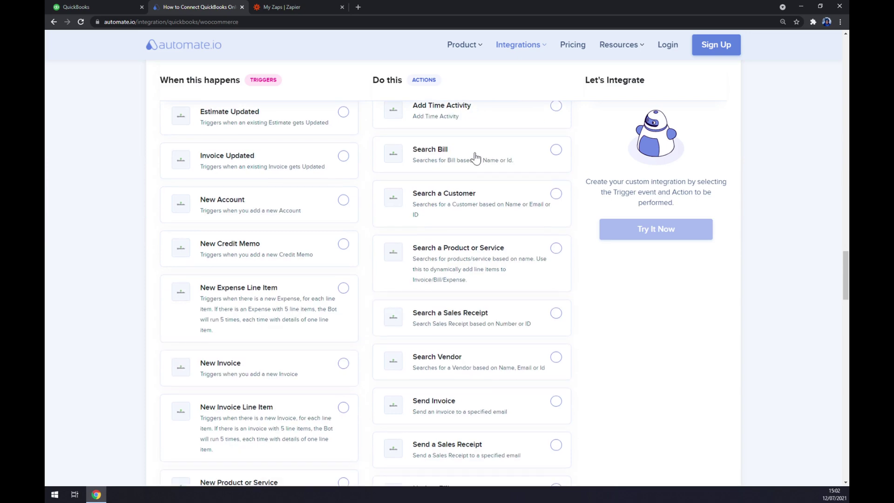
scroll(471, 159, "down", 1)
left_click(453, 237)
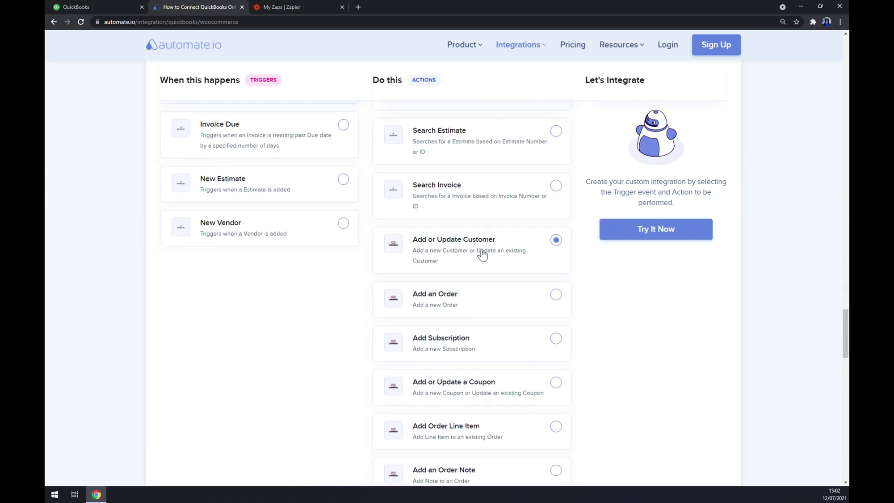
scroll(484, 223, "down", 8)
scroll(471, 238, "up", 6)
scroll(460, 266, "down", 15)
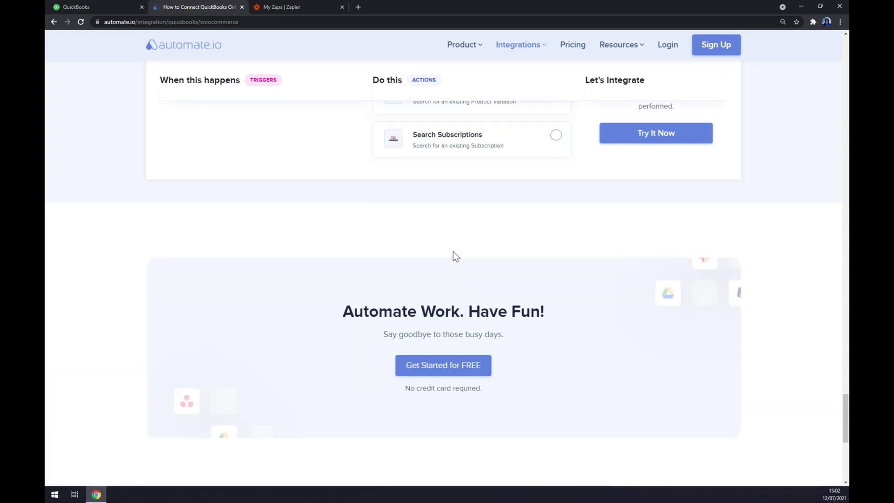
scroll(453, 252, "up", 14)
scroll(450, 261, "up", 5)
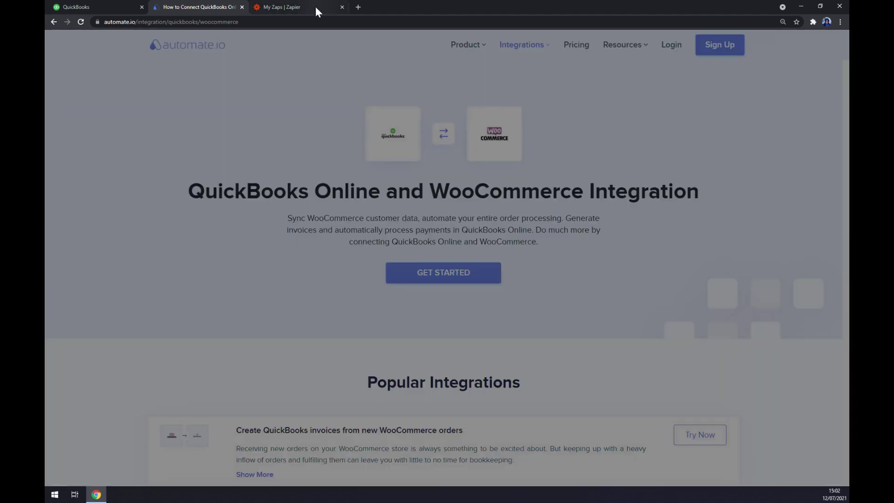
Step: Switch to the My Zaps | Zapier tab to begin a new zap
left_click(315, 6)
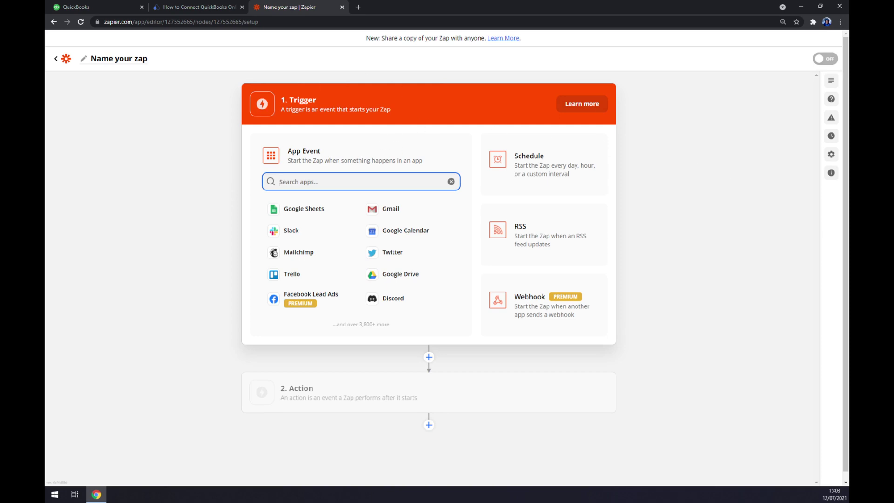
Step: Make QuickBooks Online's New Account event the zap's trigger
type("quick")
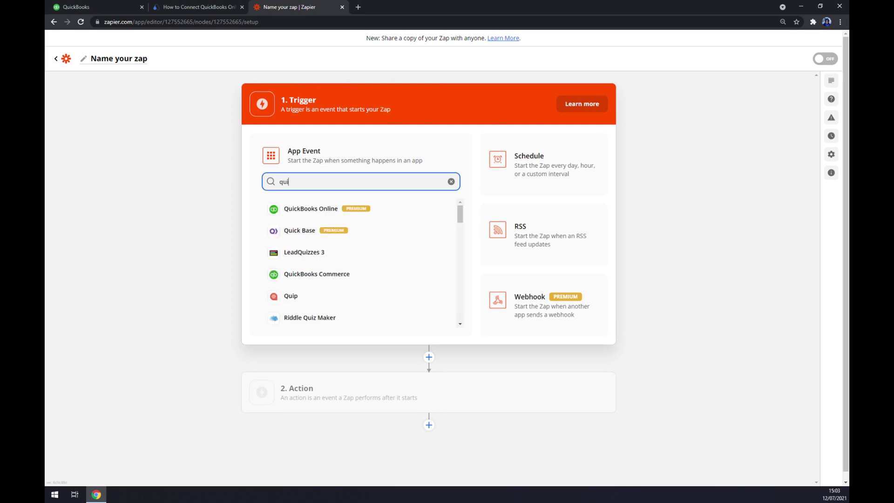
left_click(310, 209)
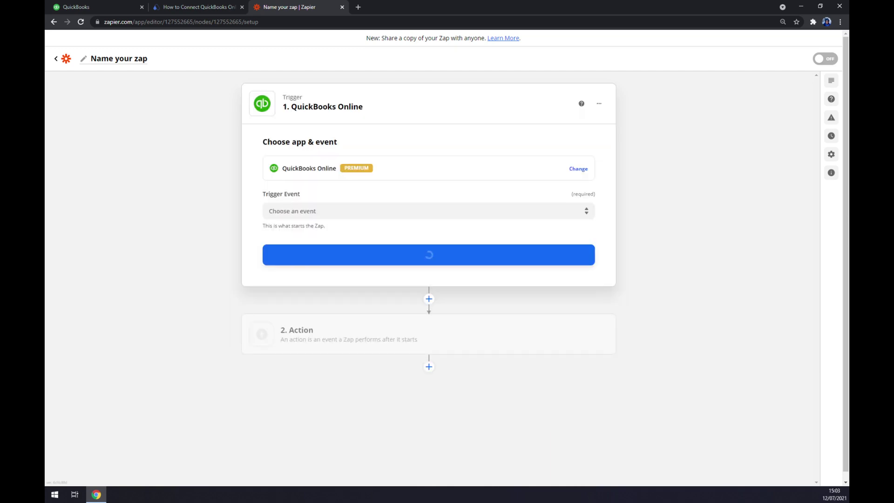
left_click(308, 235)
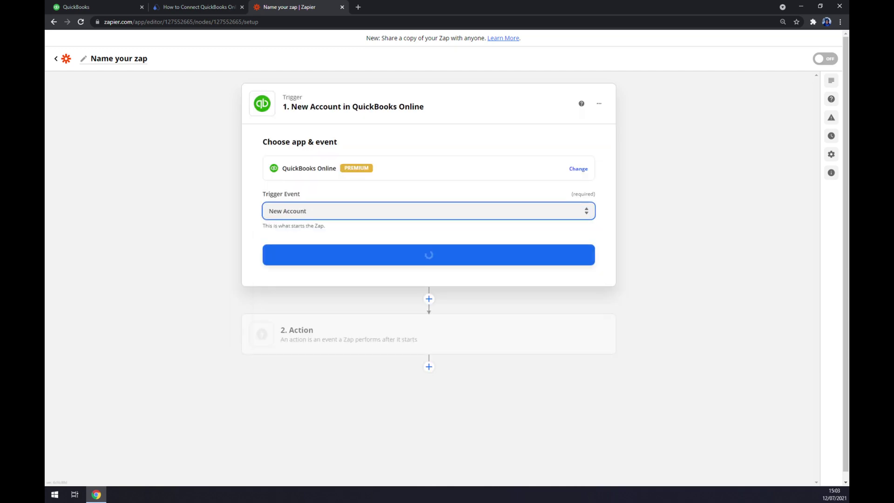
left_click(335, 259)
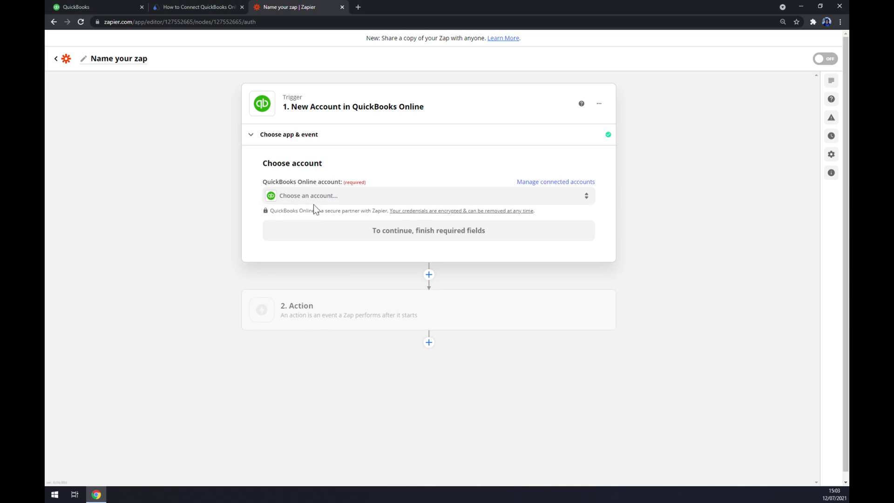
Step: Connect the QuickBooks Online account to the trigger and move to the Action step
left_click(325, 199)
left_click(314, 263)
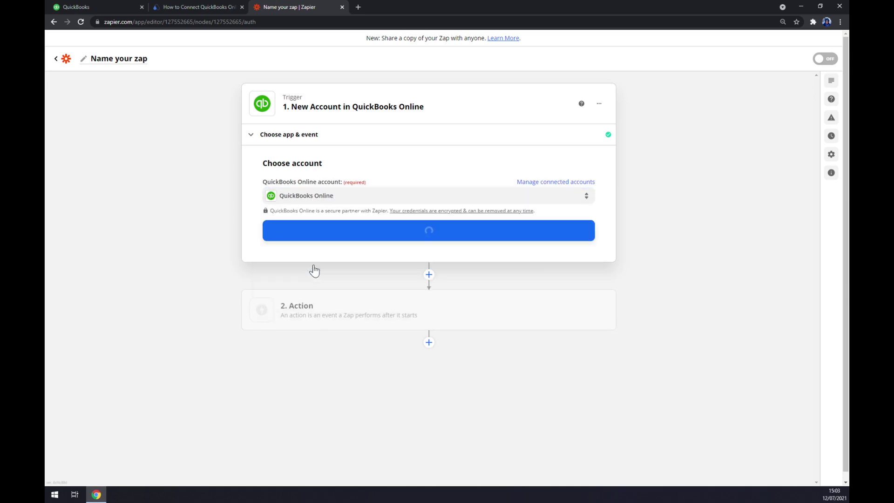
left_click(351, 238)
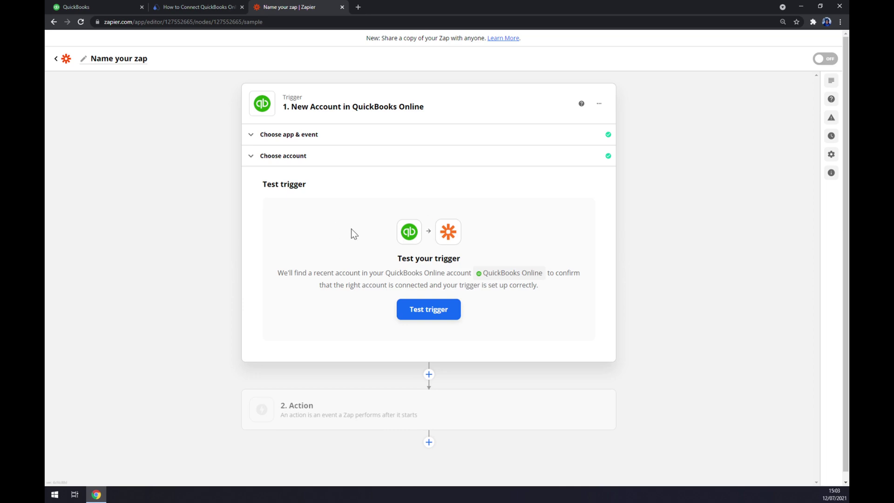
left_click(290, 416)
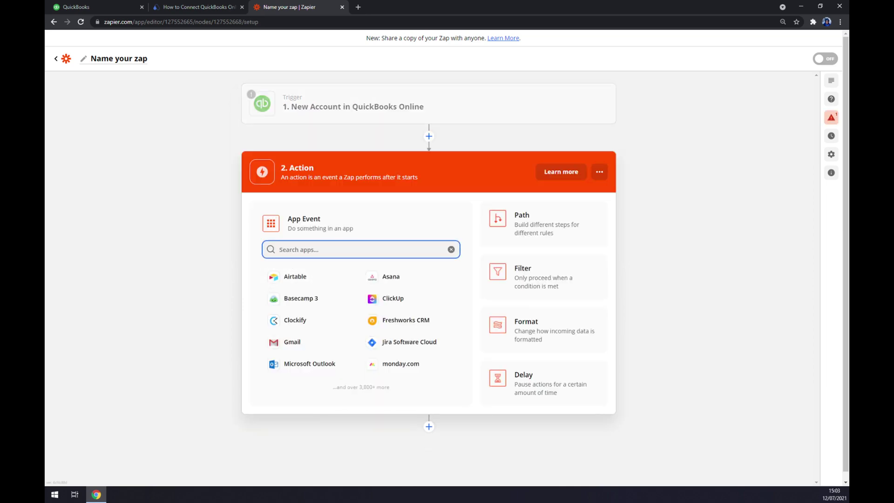
Step: Set the zap's action to WooCommerce's Create Order event and continue to account connection
type("woo")
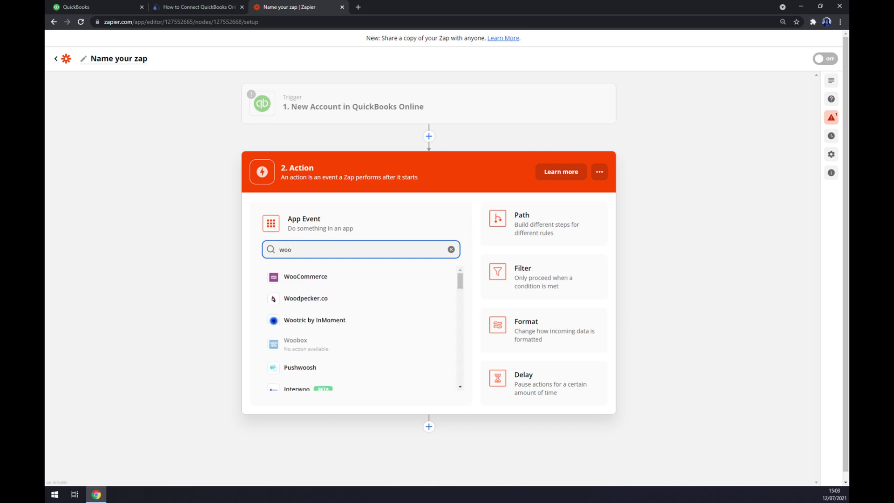
left_click(329, 277)
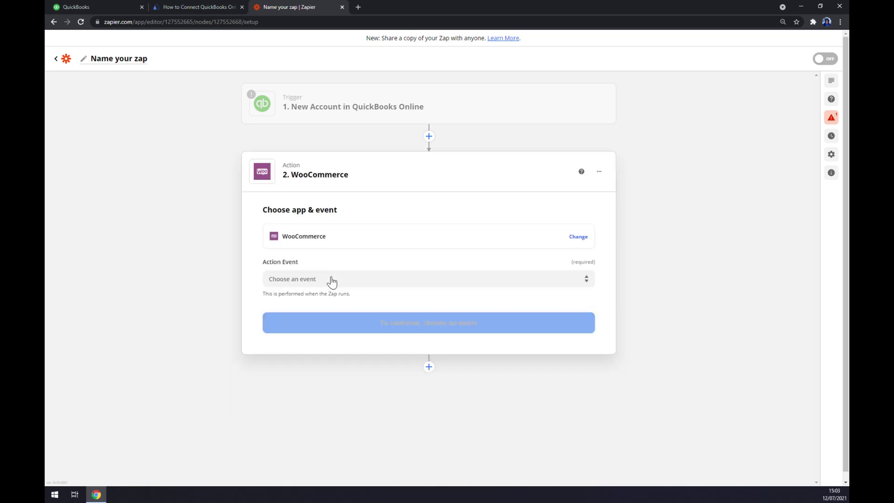
left_click(332, 279)
scroll(339, 355, "down", 5)
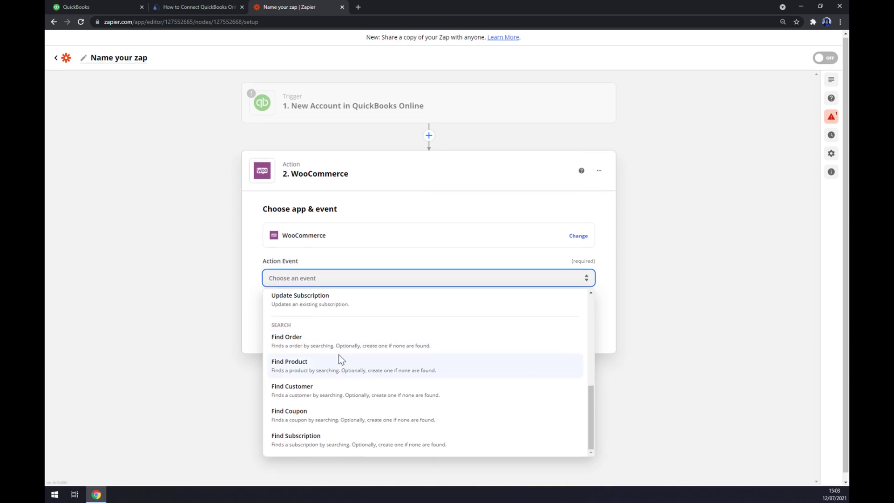
scroll(339, 354, "up", 5)
left_click(302, 316)
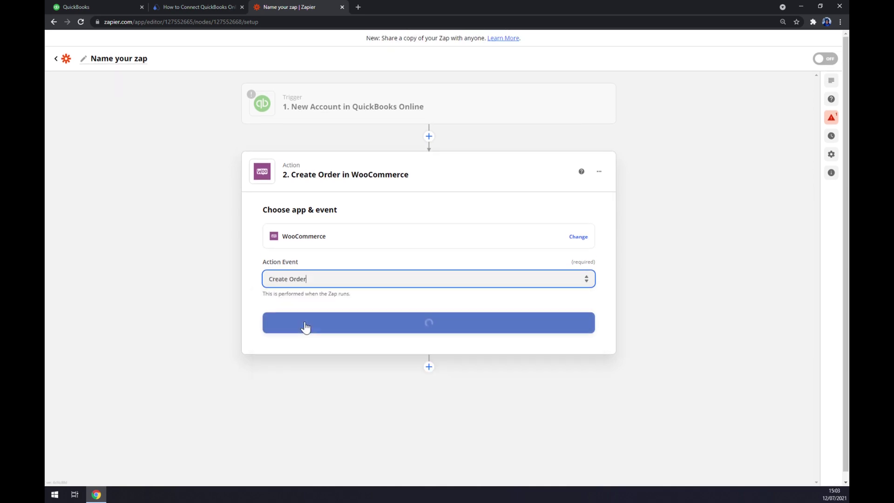
left_click(369, 325)
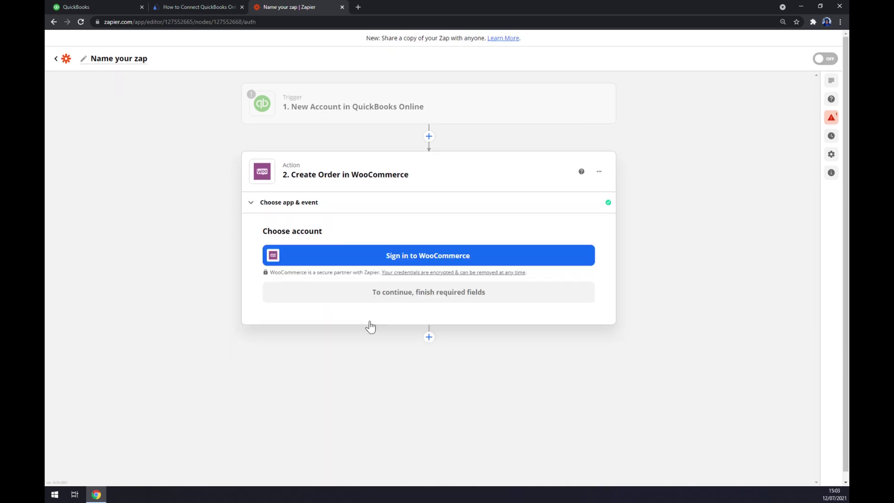